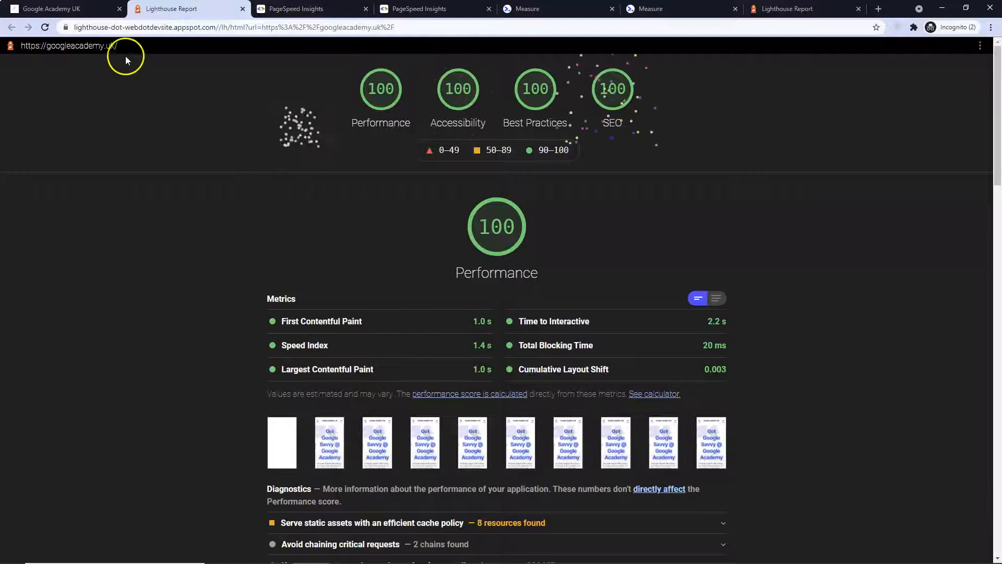
- Review the Lighthouse report for googleacademy.uk and the mobile and desktop PageSpeed Insights results for its google page
drag(123, 47, 32, 46)
click(152, 105)
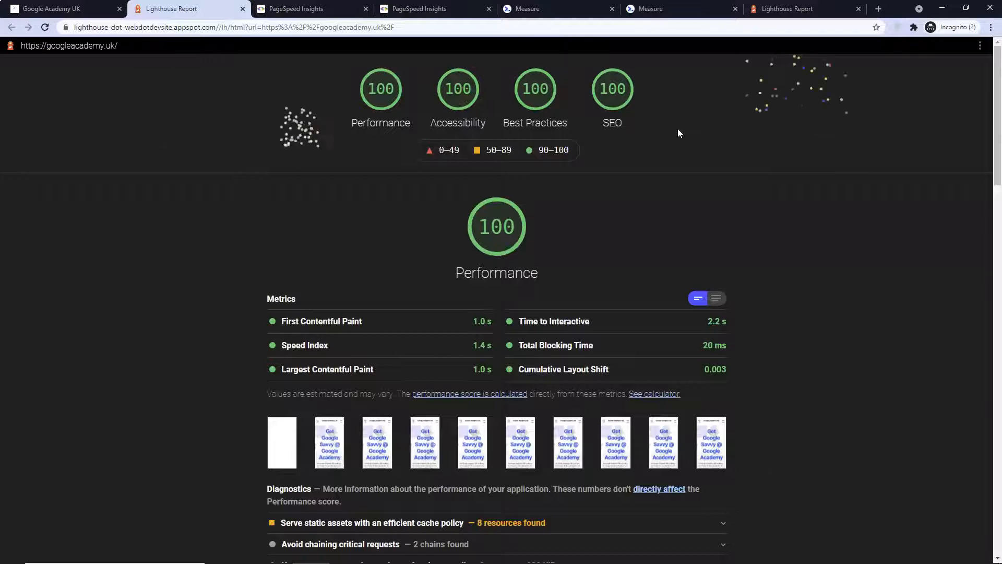
click(296, 6)
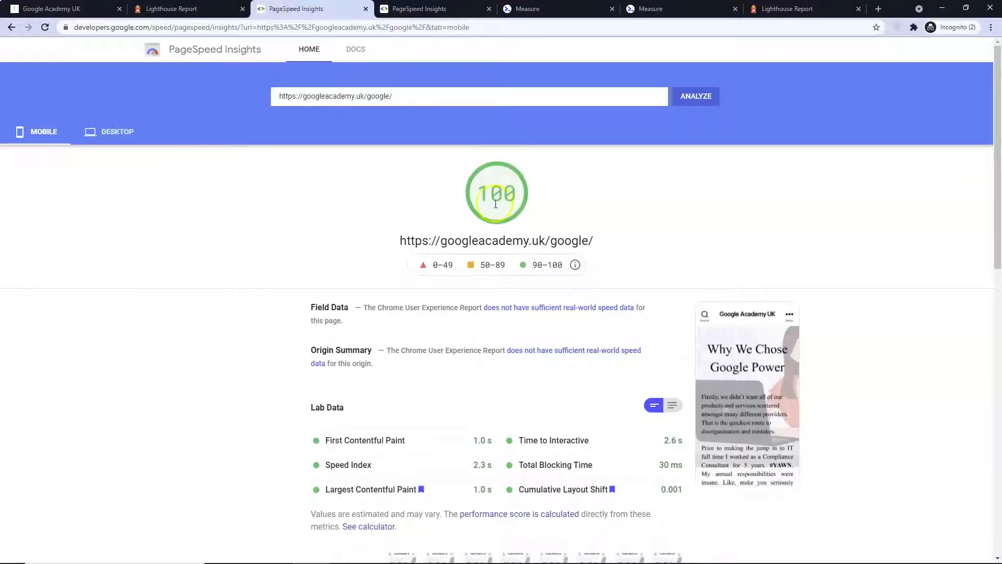
click(122, 134)
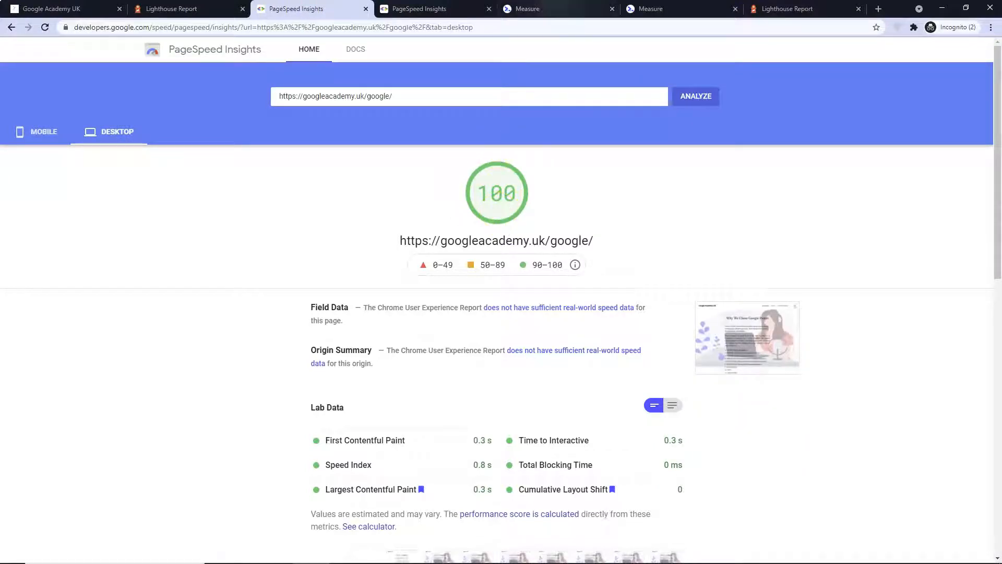
- Check the web.dev Measure audit scores for googleacademy.uk/google/
click(556, 9)
scroll(407, 354, down, 1)
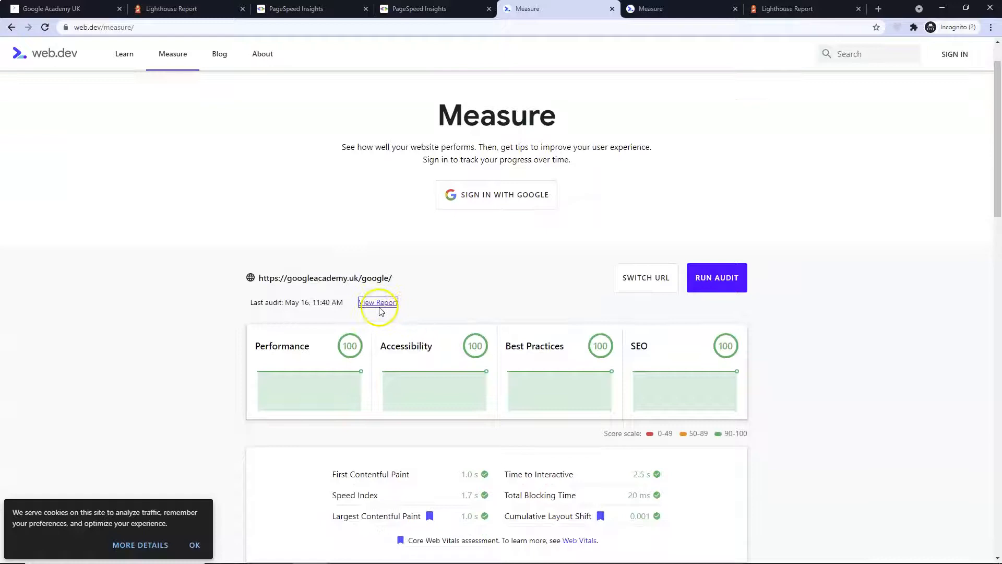
scroll(639, 87, up, 1)
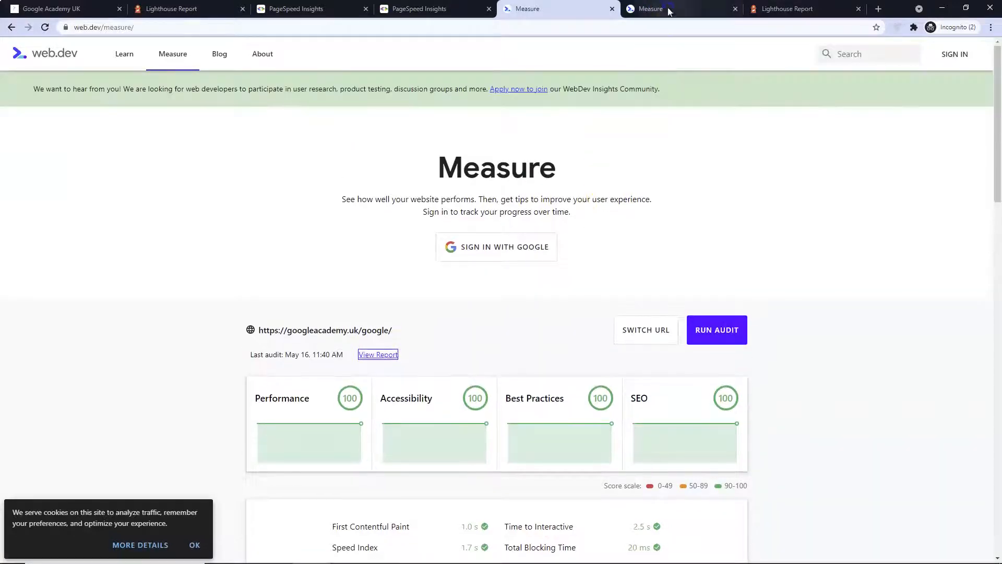
- Examine the web.dev Measure audit of the googleacademy.uk home page, including its table of impacts, and accept the cookie notice
click(668, 10)
scroll(371, 330, down, 5)
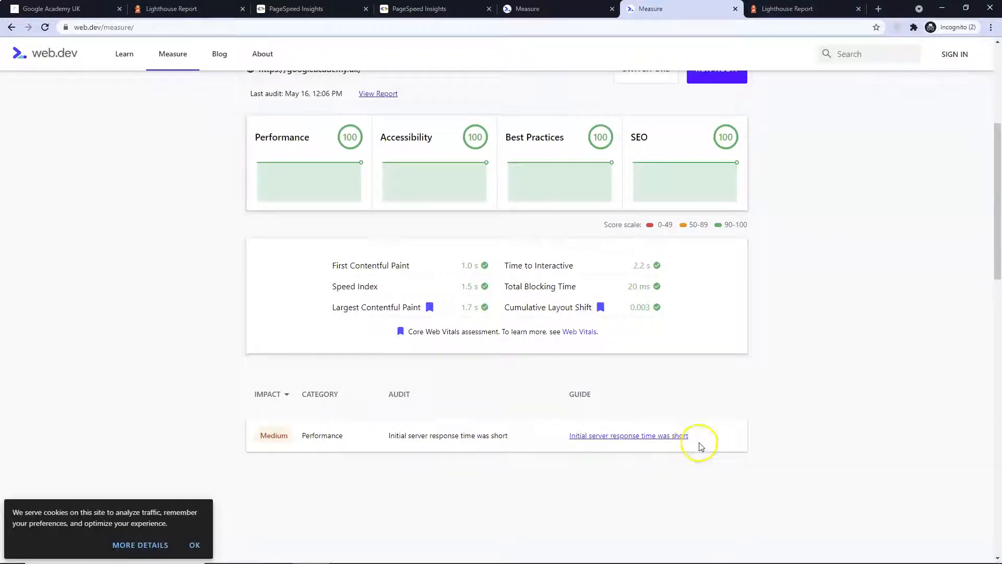
scroll(336, 444, up, 1)
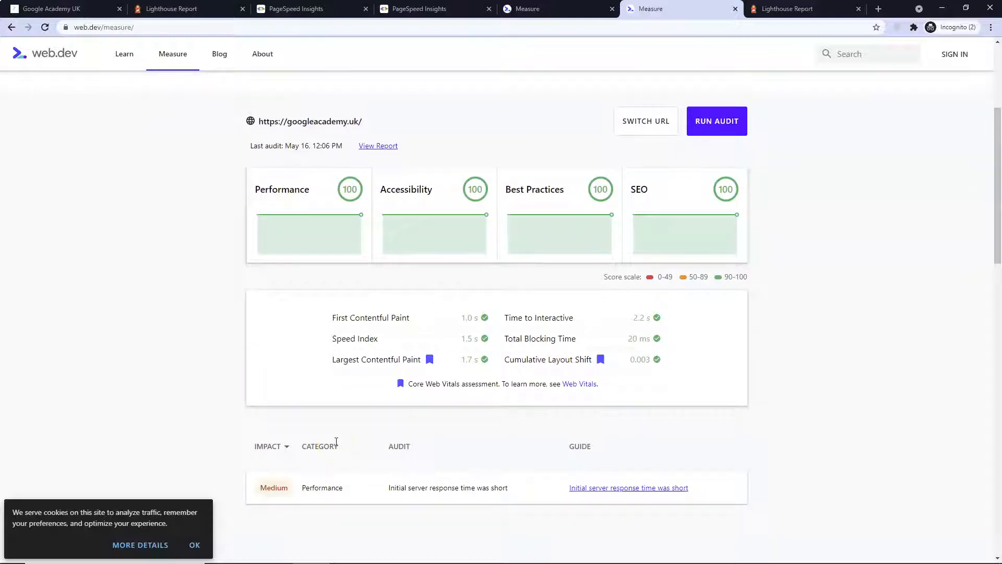
click(194, 545)
scroll(393, 486, down, 1)
scroll(391, 485, down, 2)
scroll(393, 488, up, 1)
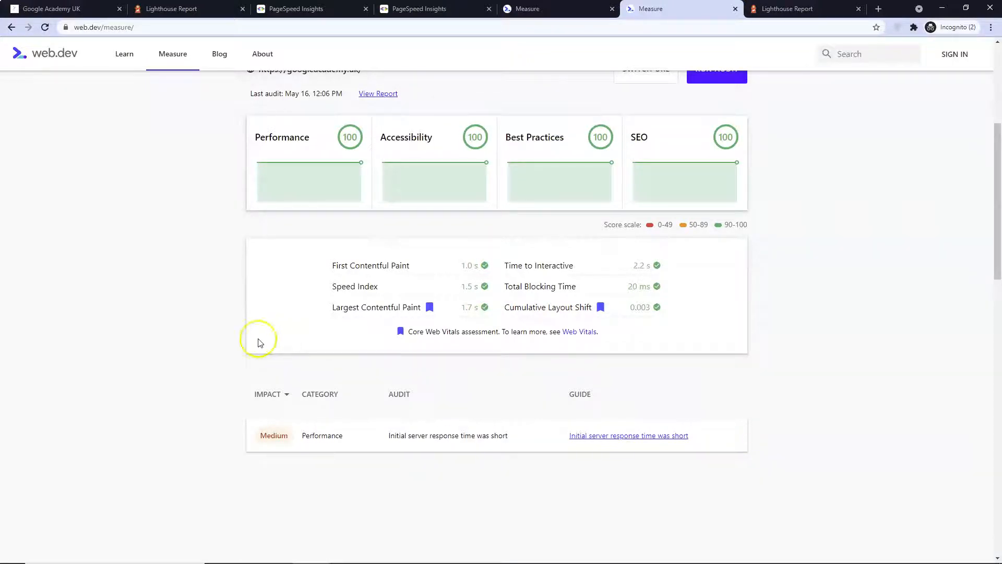
scroll(128, 350, up, 1)
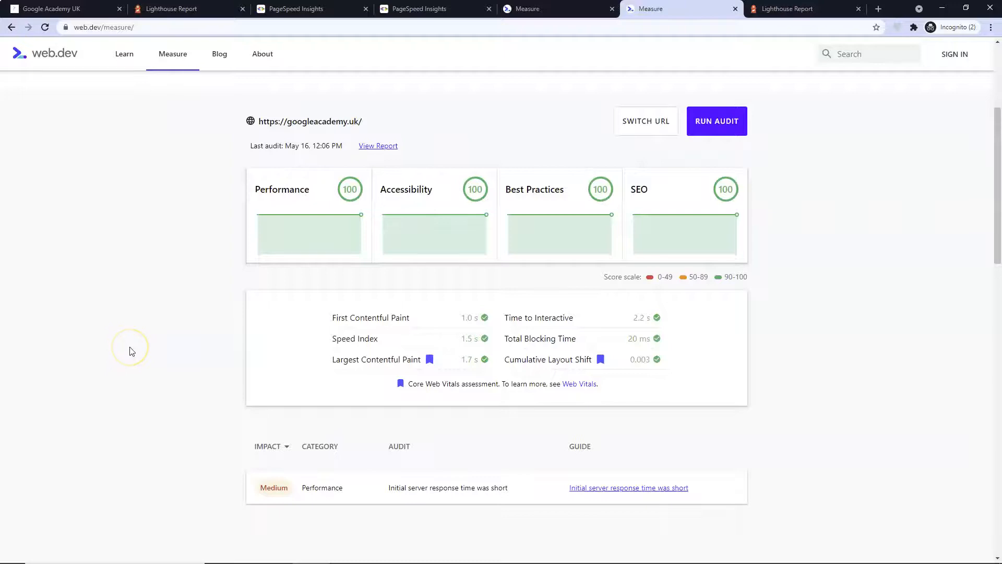
scroll(132, 350, up, 4)
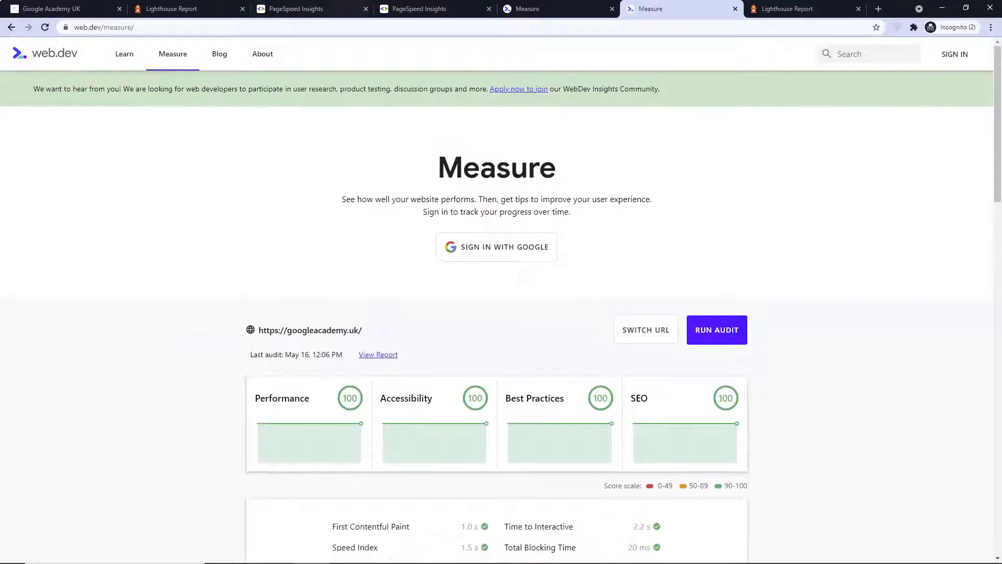
- Switch to the Google Cloud Platform dashboard and check the estimated billing charges of the Google Academy UK project
key(ctrl+2)
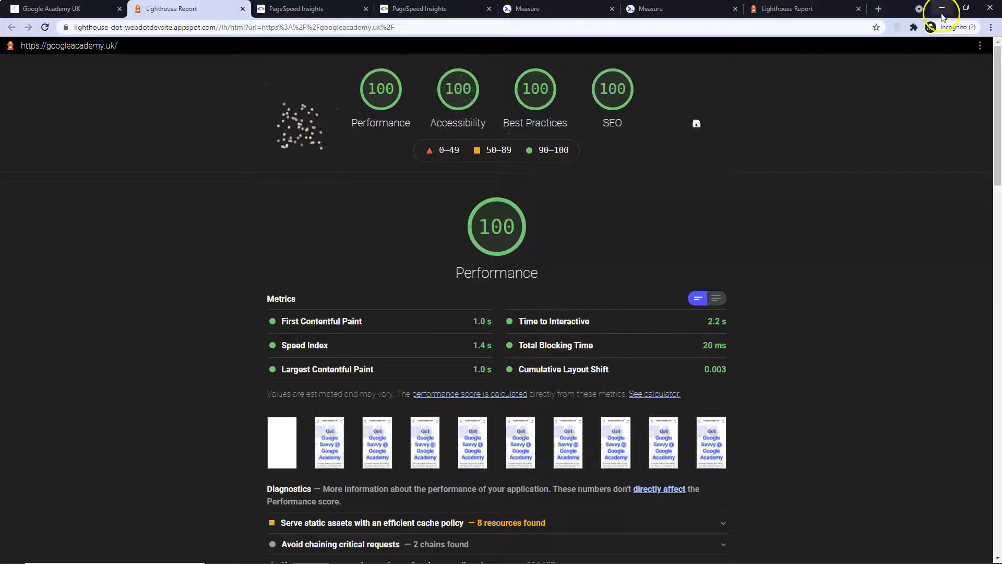
click(943, 9)
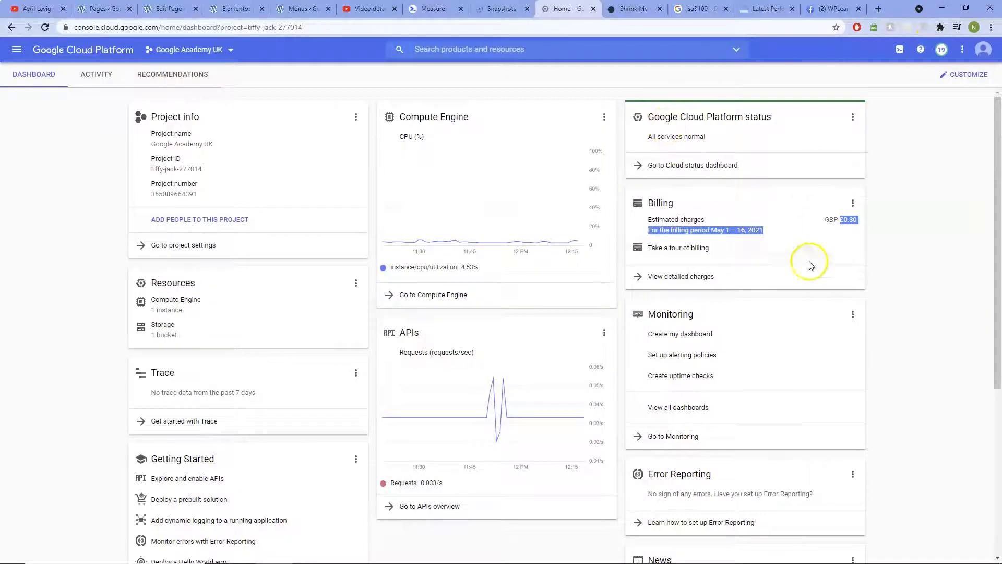
click(876, 237)
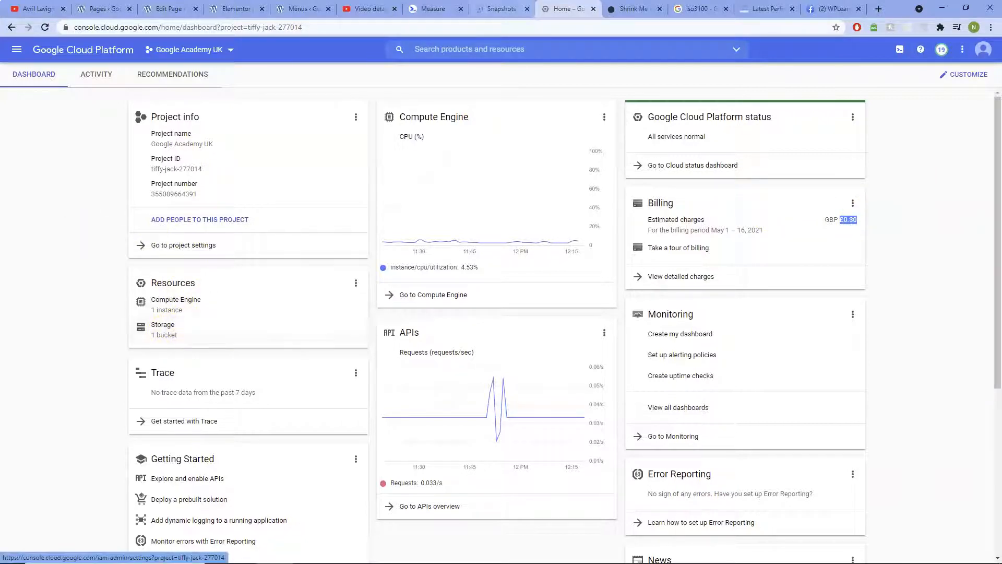
click(493, 9)
click(567, 7)
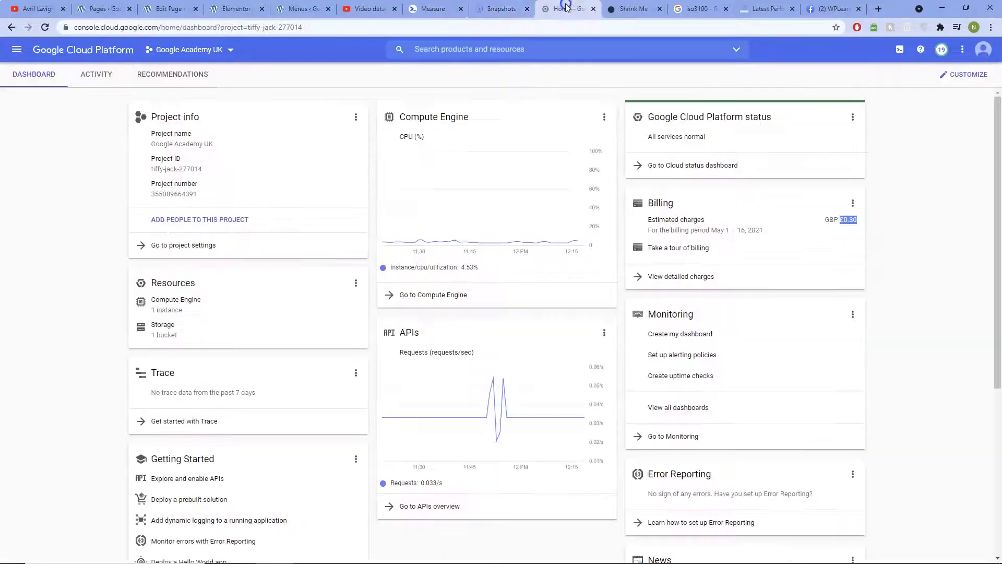
- Open the site-images/2020/Pages folder of academy-bucket-2020 in the project's Cloud Storage
click(157, 329)
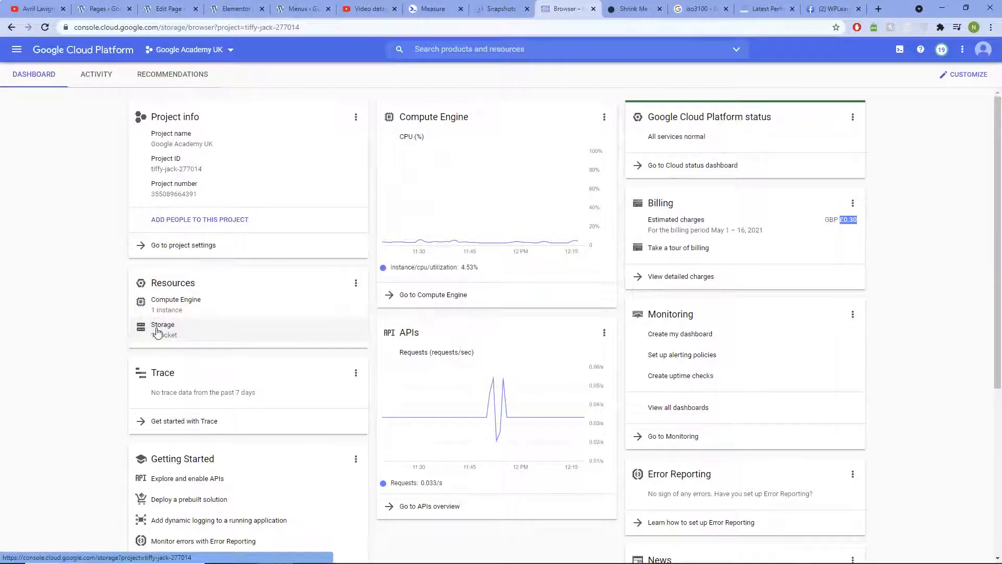
click(197, 132)
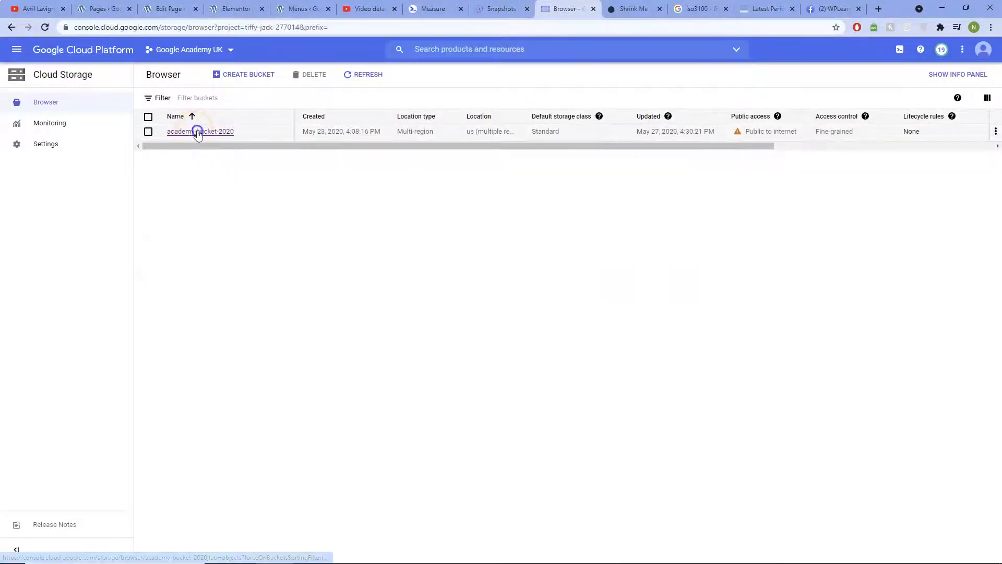
click(199, 235)
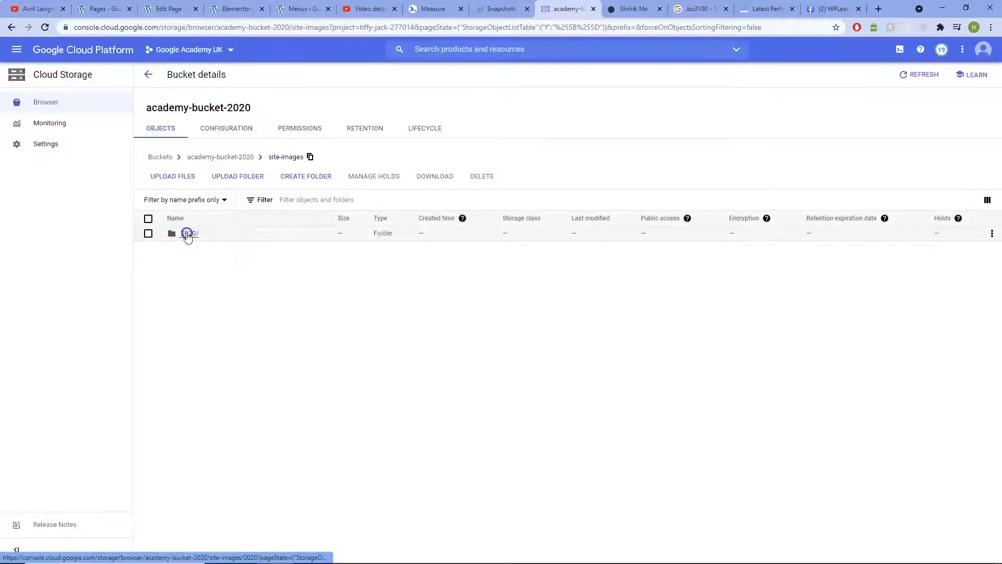
click(188, 234)
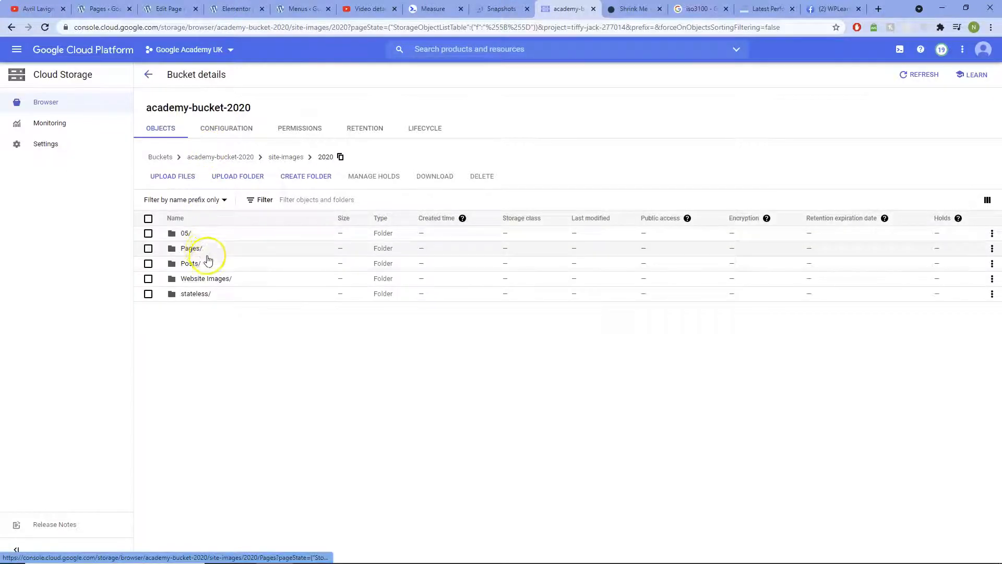
click(189, 249)
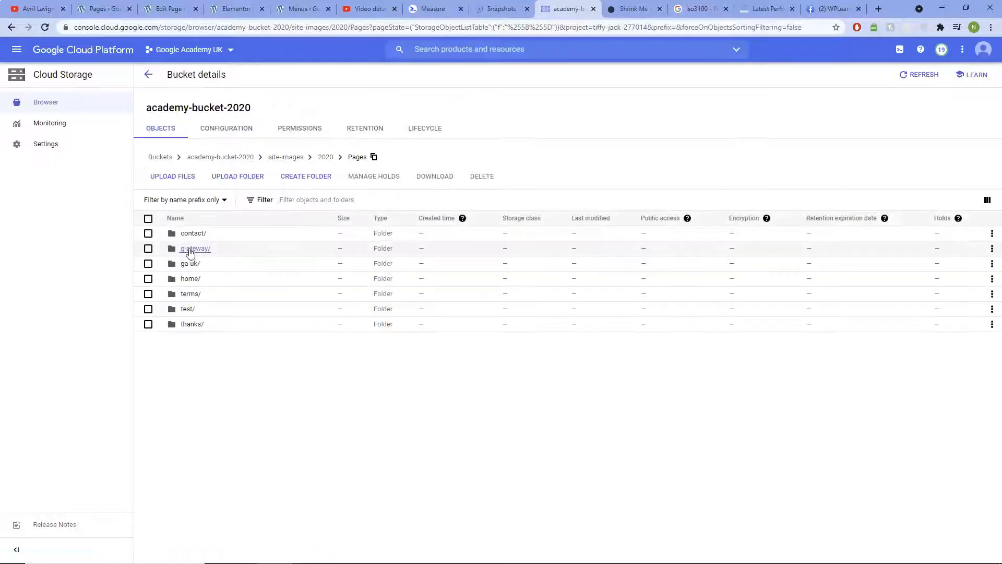
- View the academyman.svg artwork in Adobe Illustrator, and return to the storage bucket in the browser
mouse_move(887, 545)
click(861, 554)
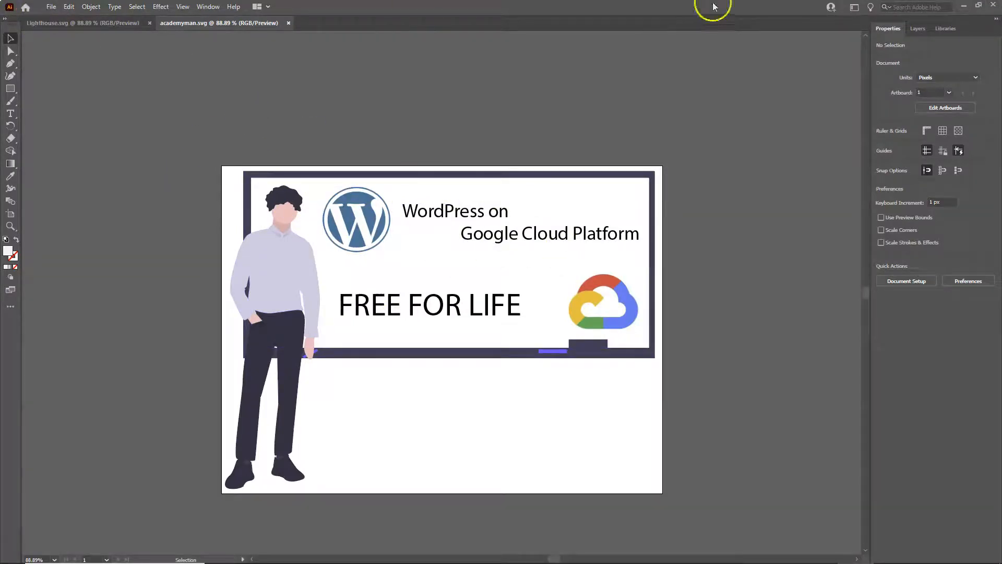
click(963, 6)
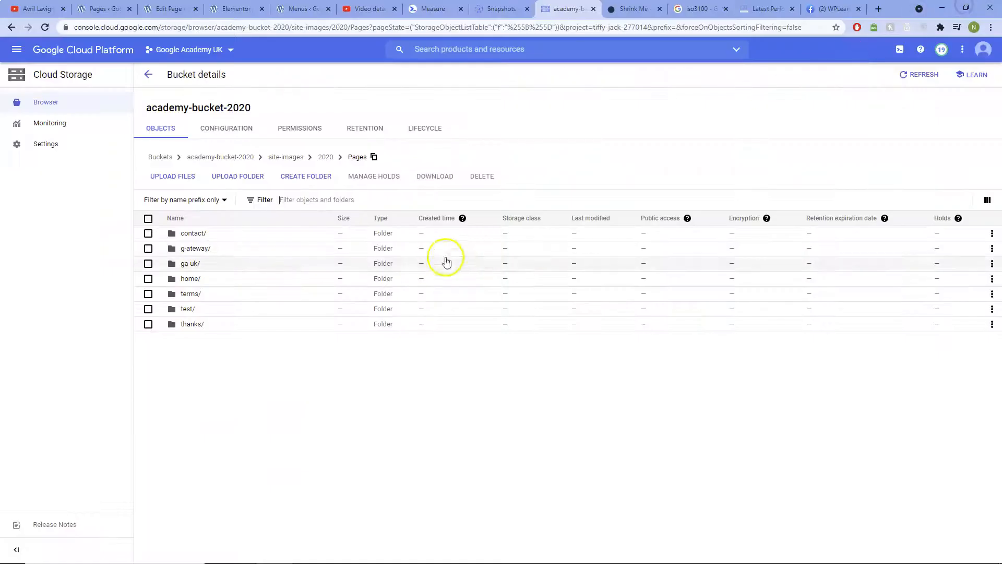
- Open the home folder and copy the public URL of academy-home-flip.svg
click(198, 281)
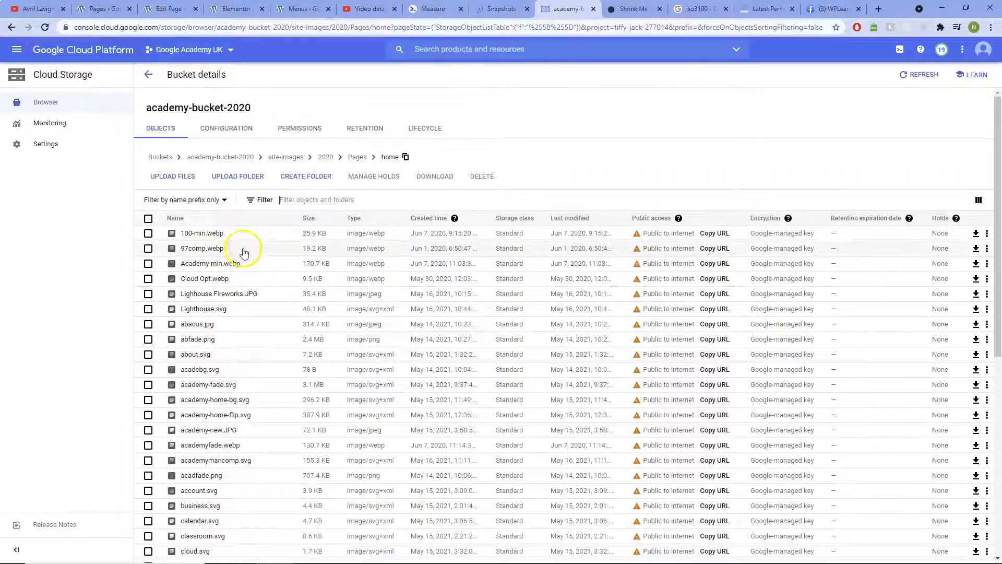
scroll(250, 244, down, 3)
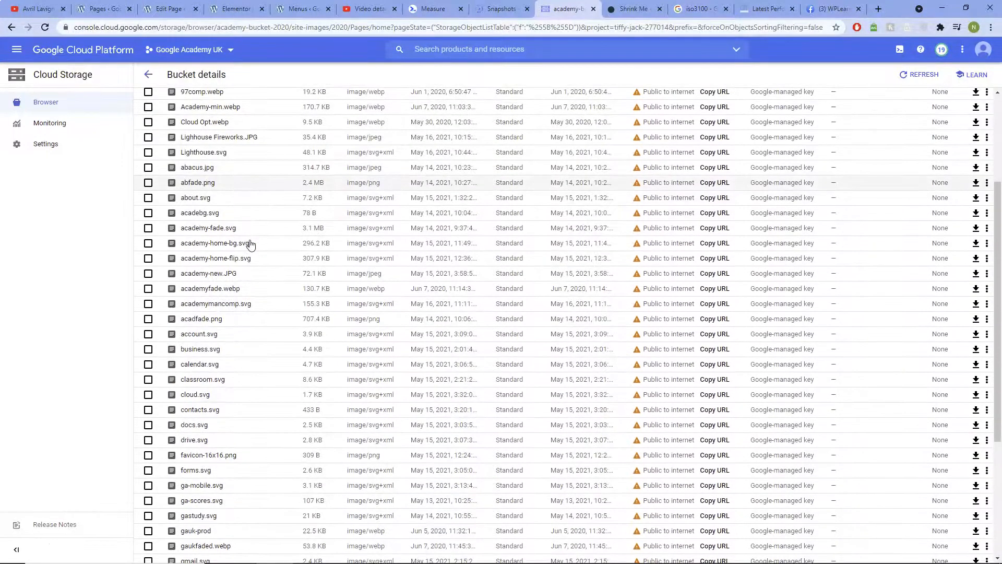
click(717, 258)
- Switch to the googleacademy.uk page in the WordPress editor and inspect the existing "FREE FOR LIFE" image block
click(245, 10)
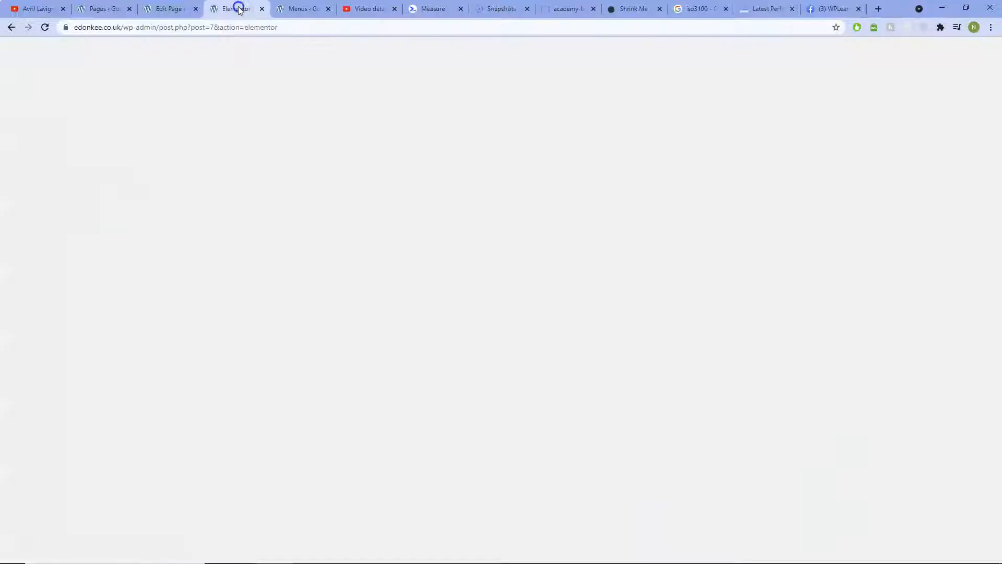
click(180, 9)
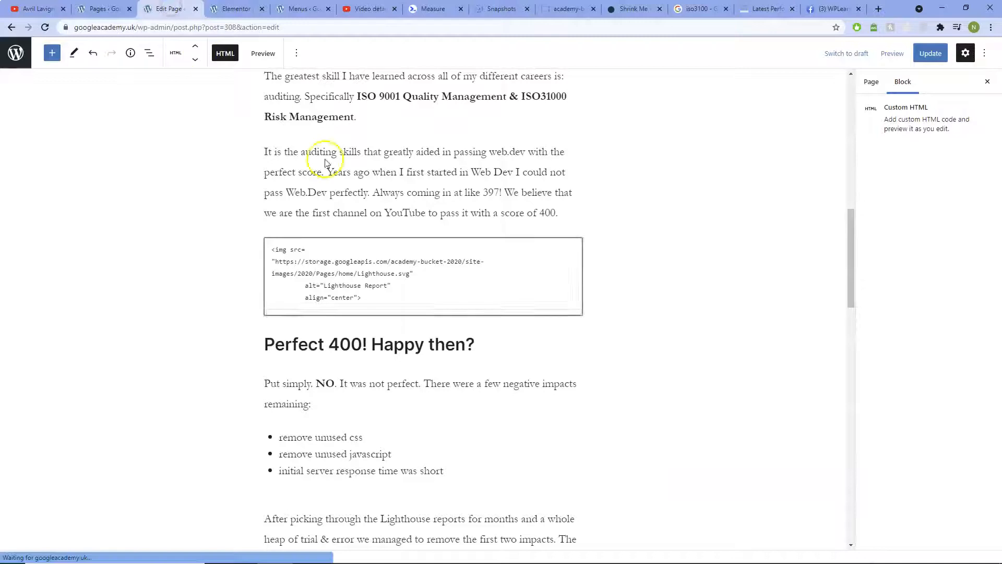
scroll(394, 294, down, 10)
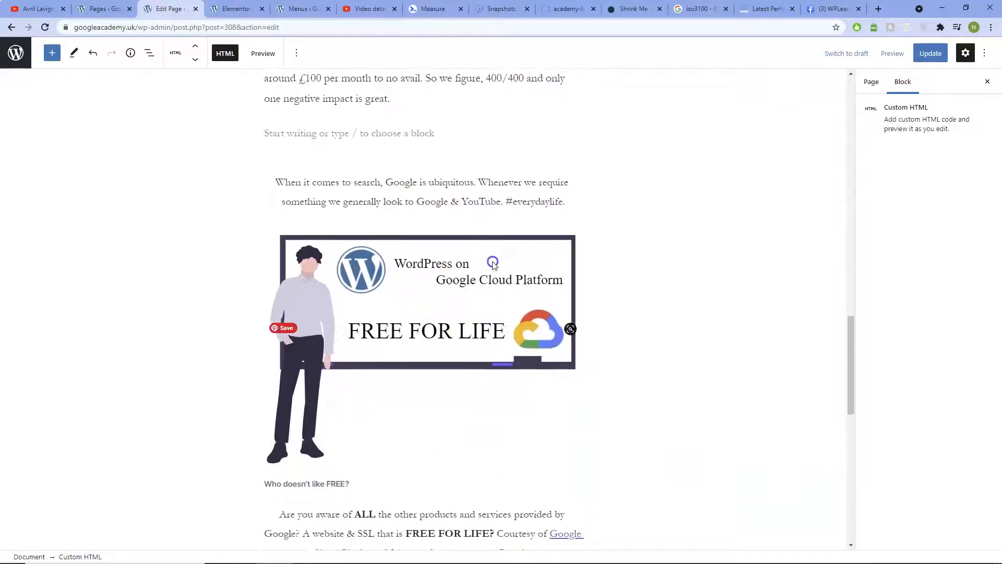
click(494, 263)
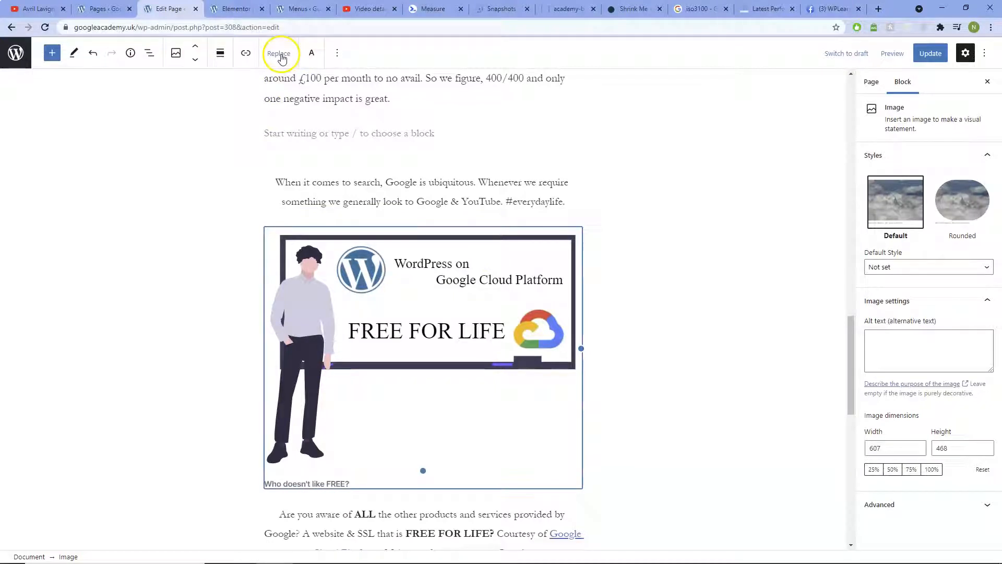
scroll(414, 195, down, 6)
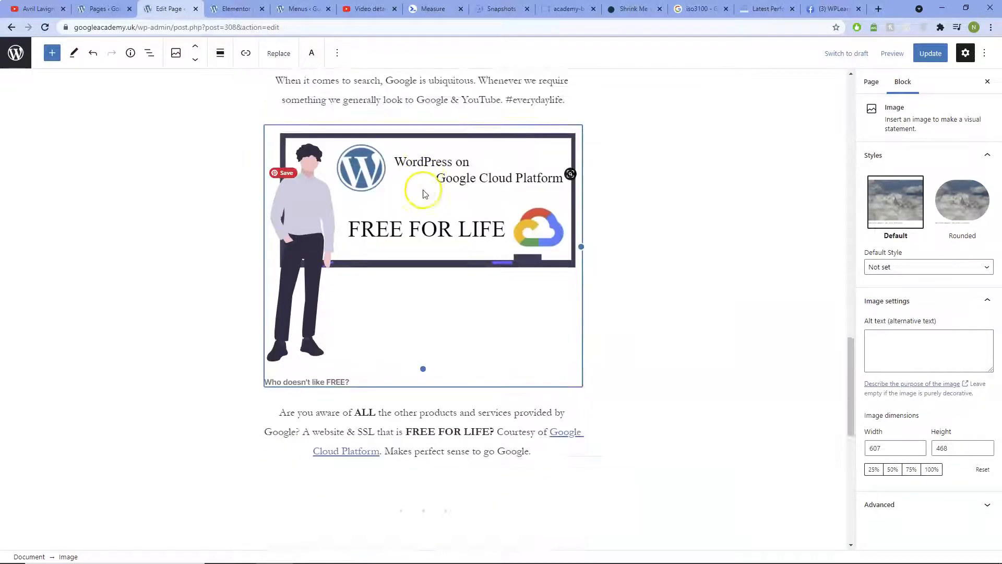
- Insert an image block below the paragraph about Google Cloud Platform, using the copied URL of academy-home-flip.svg
click(423, 269)
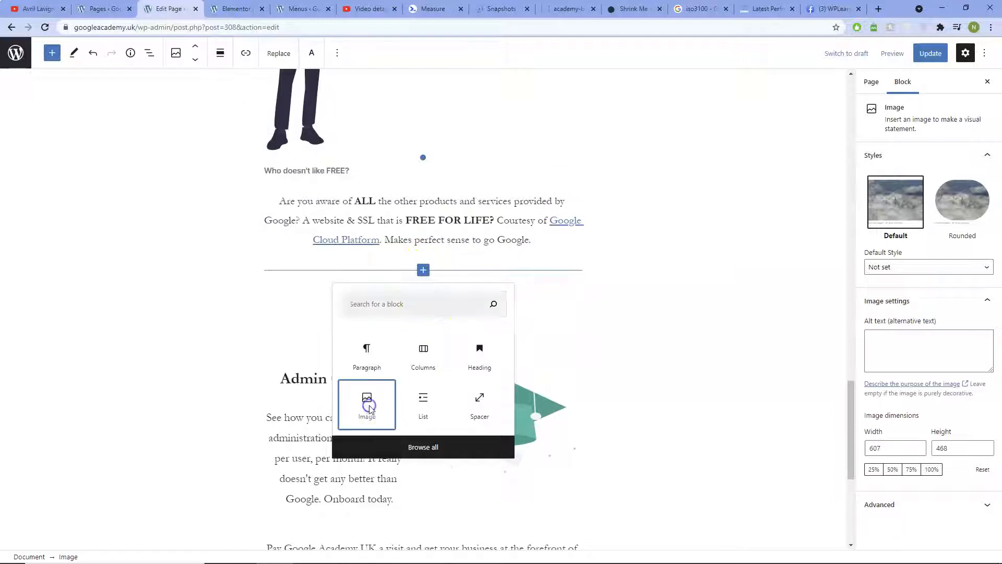
click(367, 405)
click(396, 340)
click(363, 370)
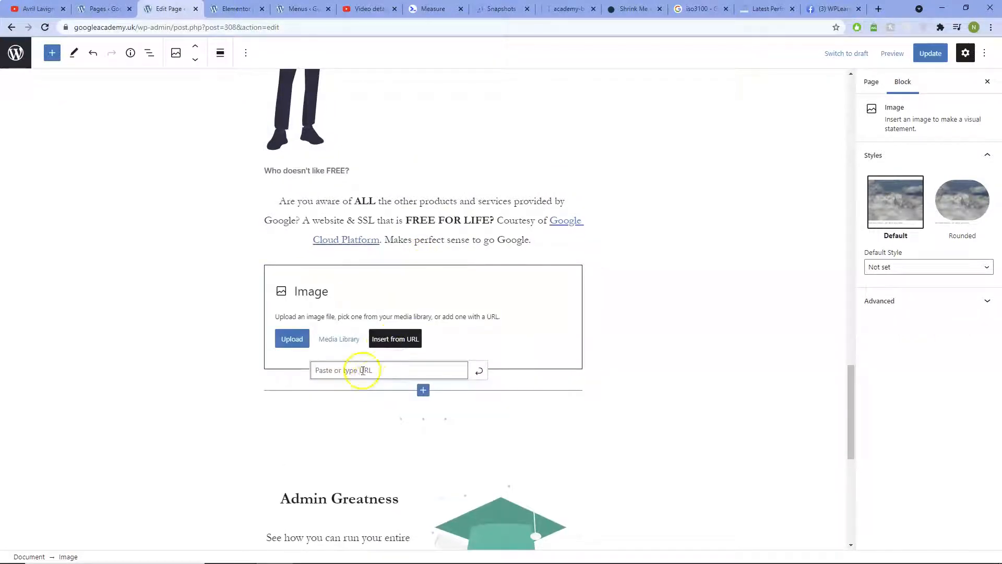
key(ctrl+v)
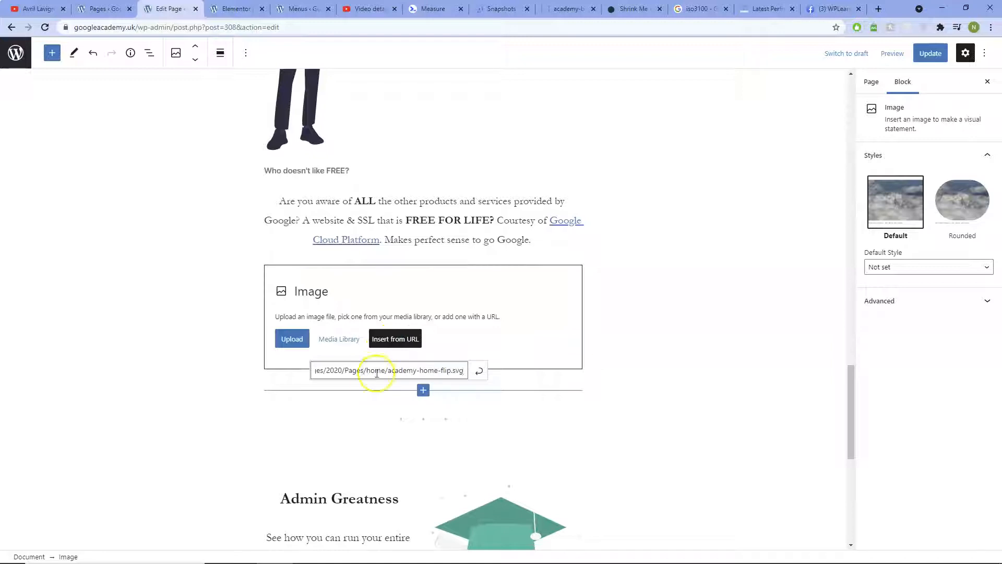
click(480, 372)
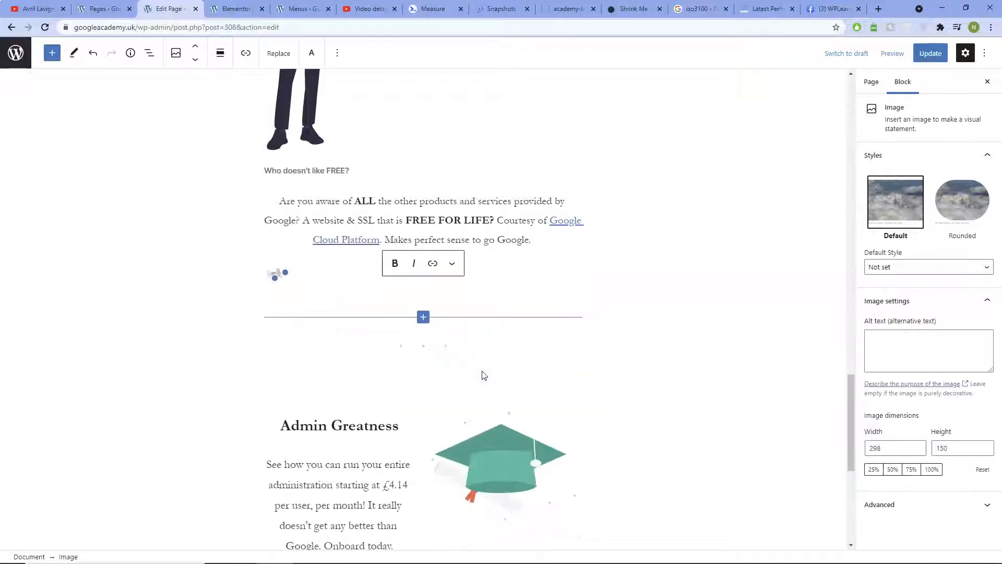
- Enlarge the inserted academy-home-flip.svg image to about 661 by 331 pixels
drag(283, 271, 611, 356)
scroll(700, 199, up, 6)
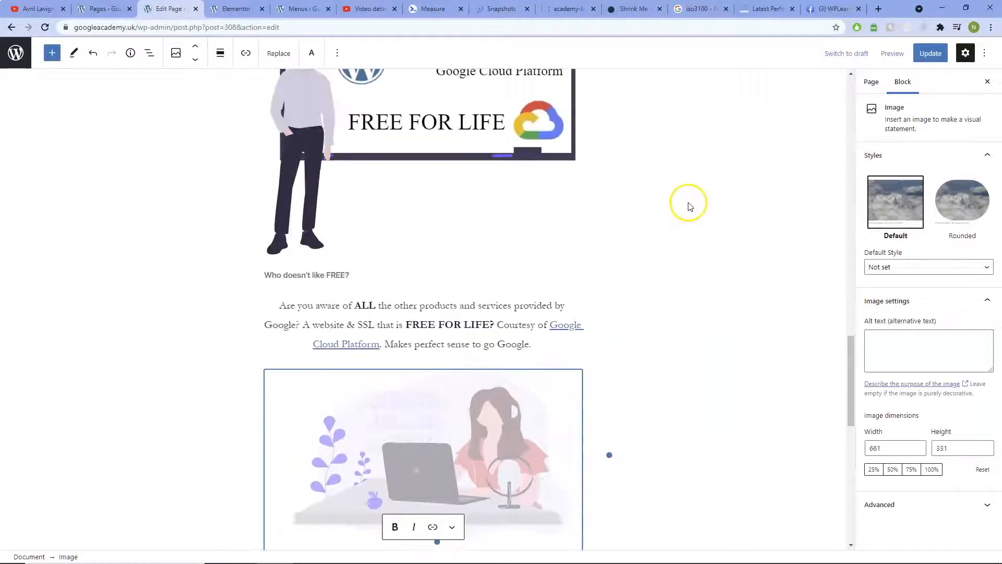
scroll(592, 269, up, 9)
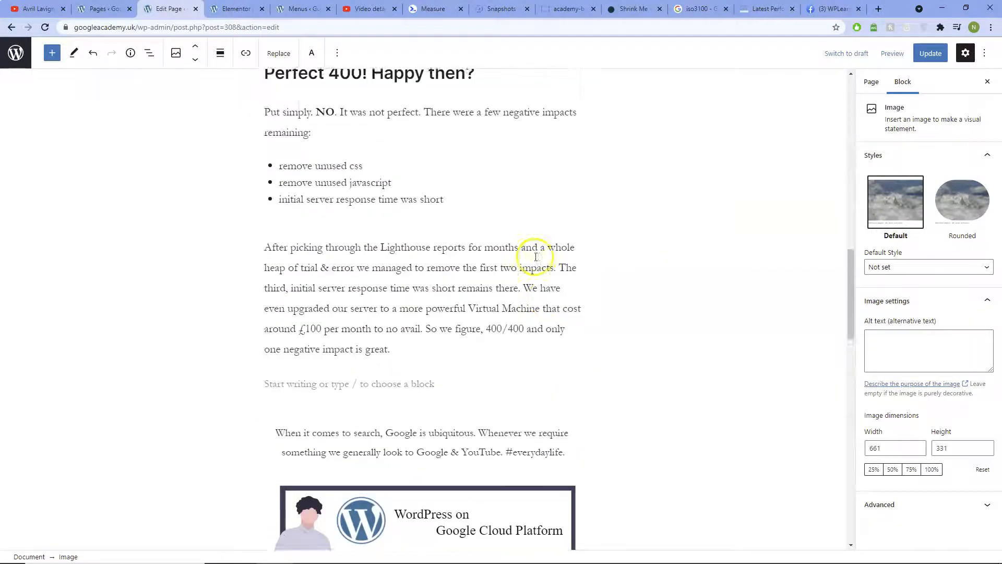
scroll(518, 254, up, 1)
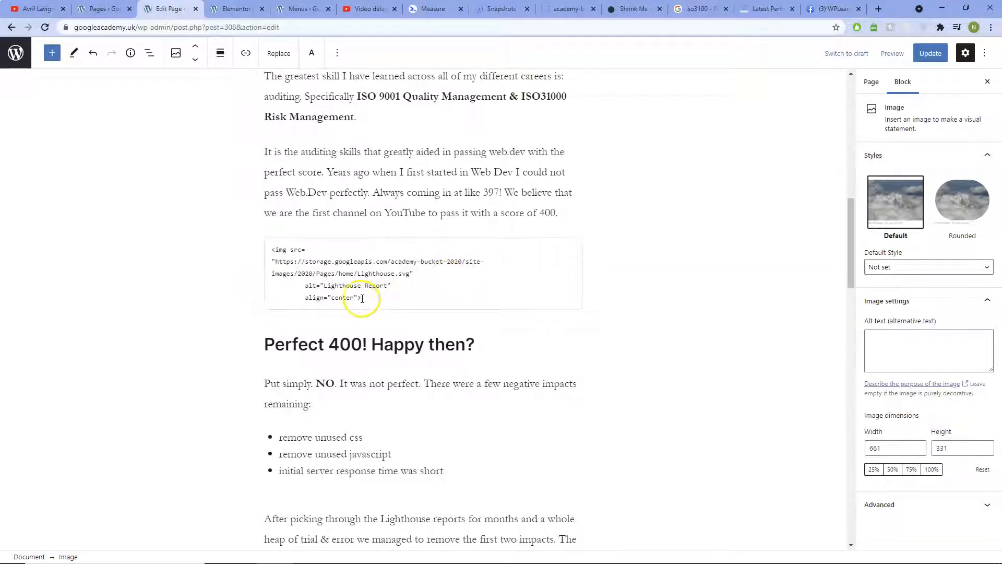
- Examine the custom HTML code that embeds Lighthouse.svg from the storage bucket, above the "Perfect 400! Happy then?" heading
drag(367, 296, 289, 263)
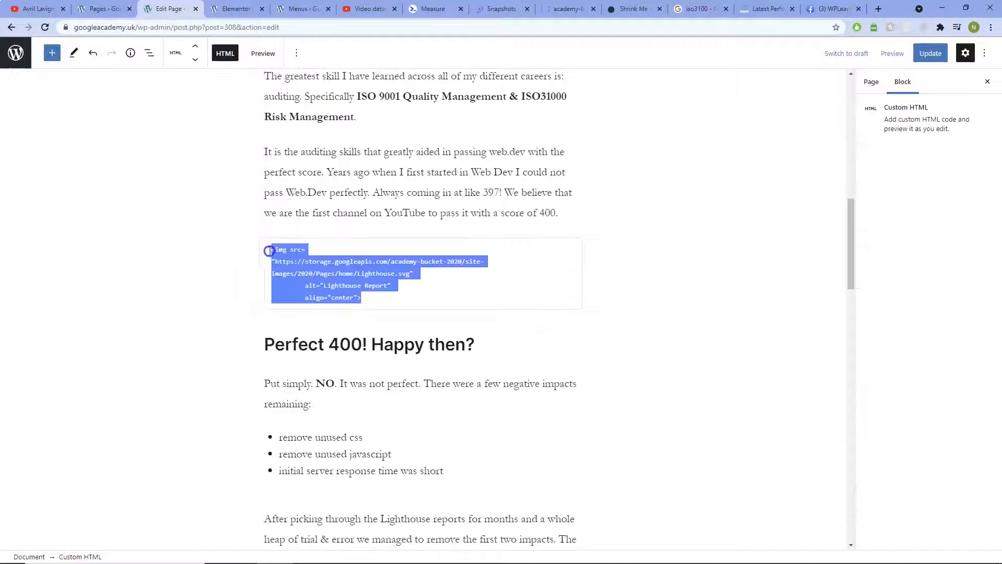
click(294, 261)
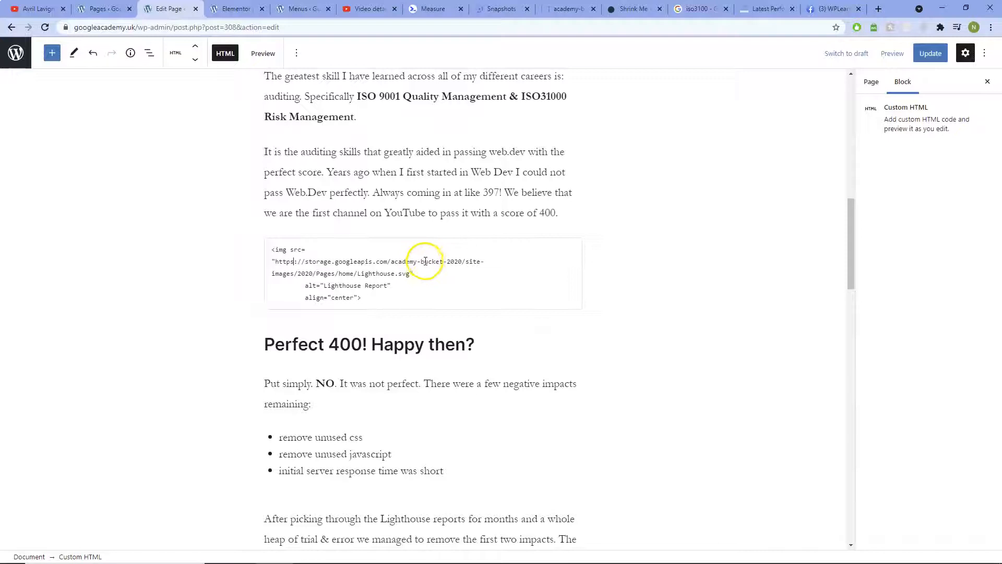
scroll(431, 261, up, 1)
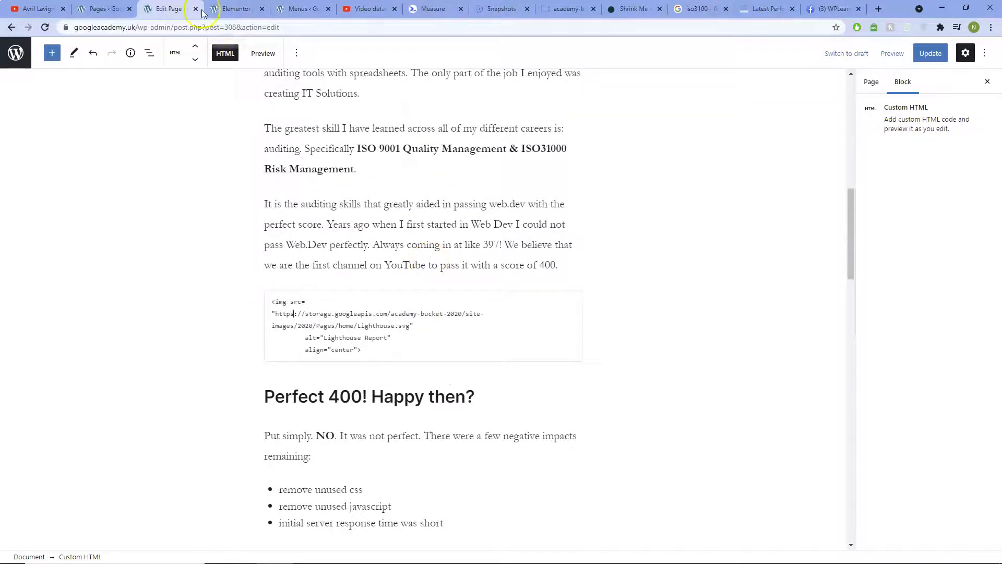
- Reload the WordPress page editor without saving the changes and switch to the edonkee.co.uk page in the Elementor editor
click(44, 28)
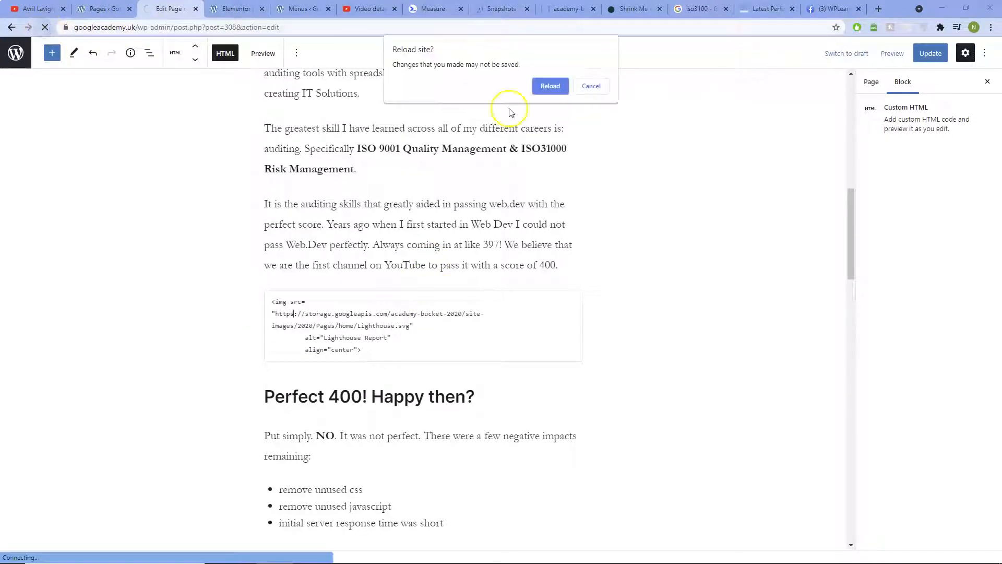
click(555, 89)
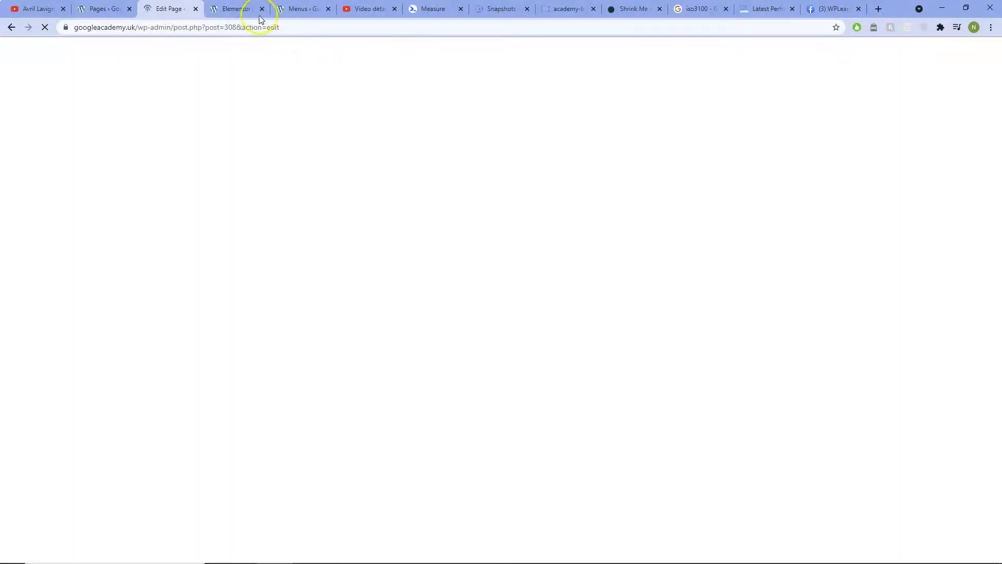
click(238, 9)
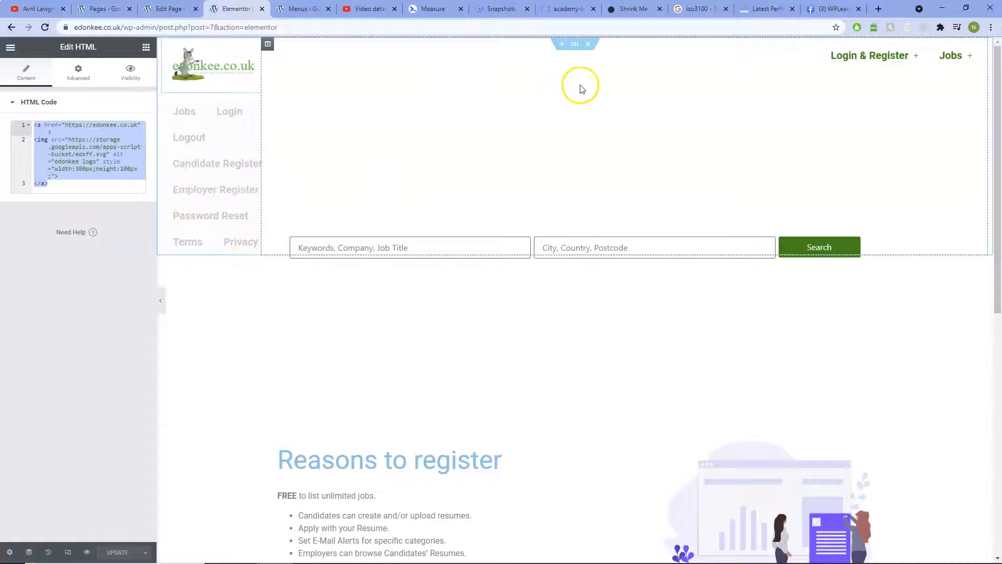
- Switch to Illustrator and view the Save As file formats for academyman.svg, closing the dialog without saving, and return to the Shrink Me page
click(634, 9)
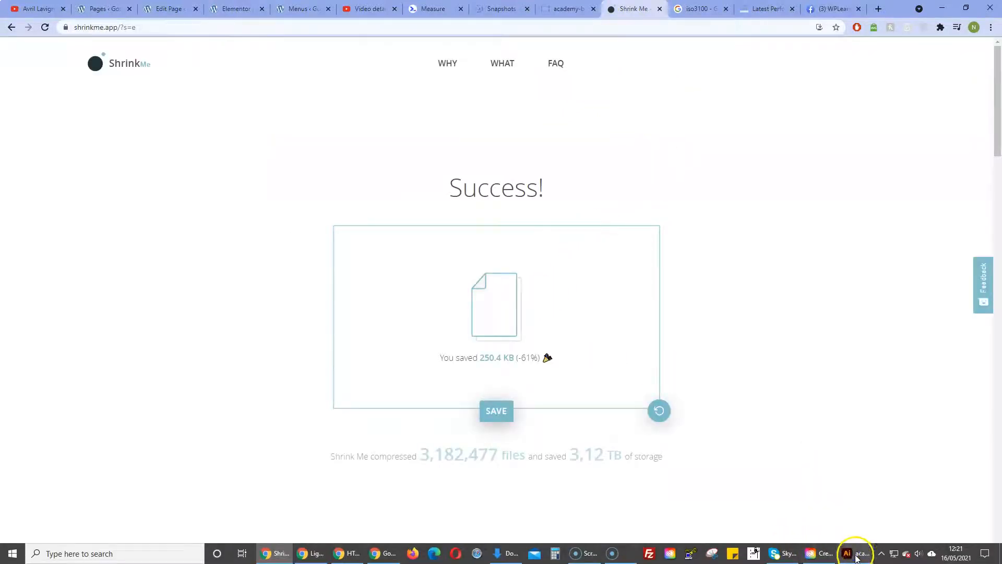
click(855, 551)
click(51, 7)
click(87, 115)
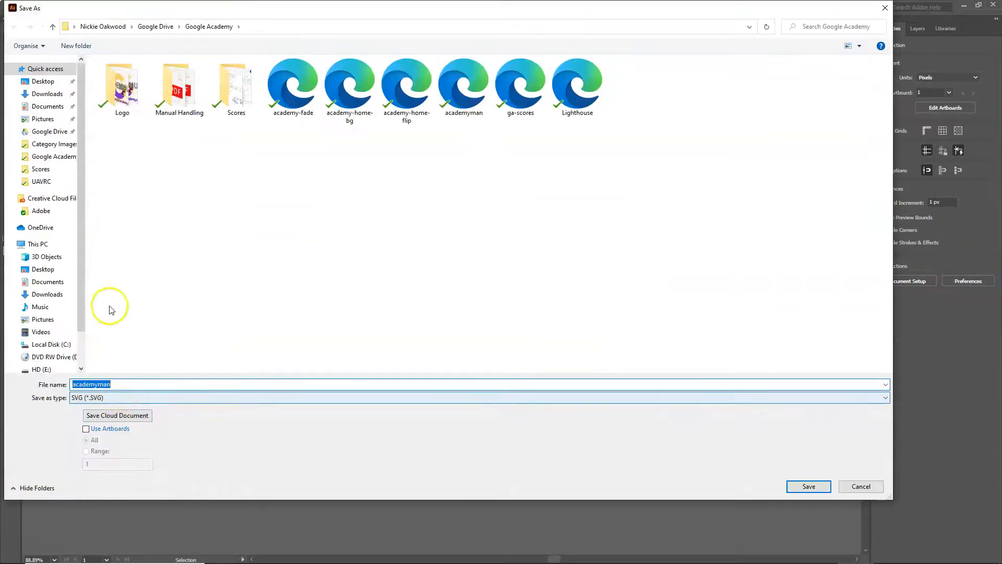
click(120, 398)
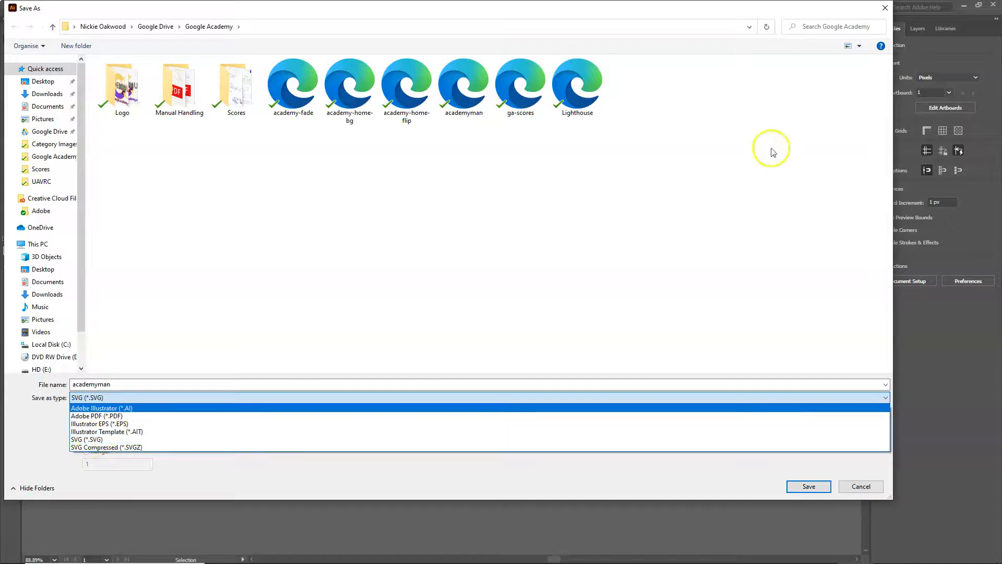
click(886, 8)
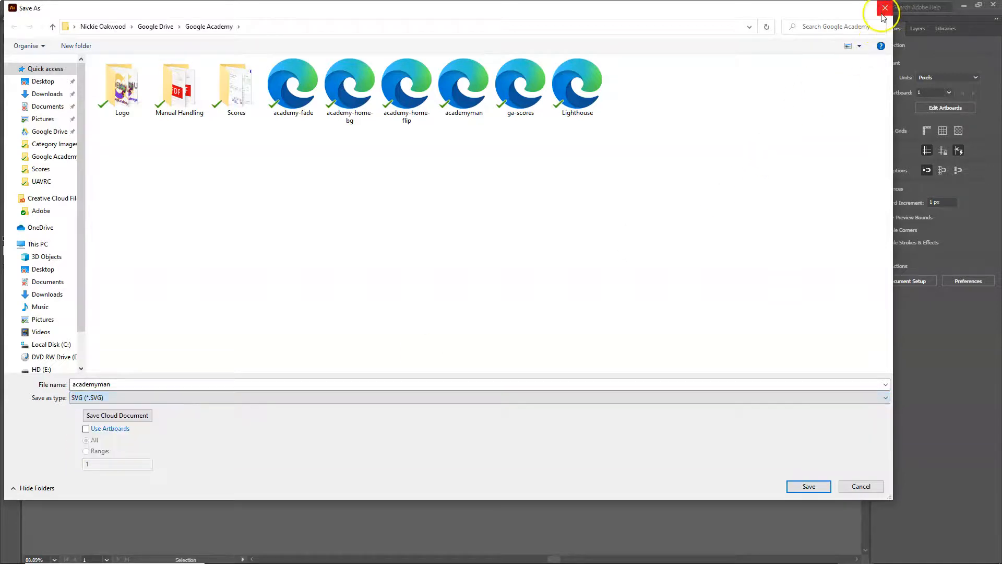
click(884, 11)
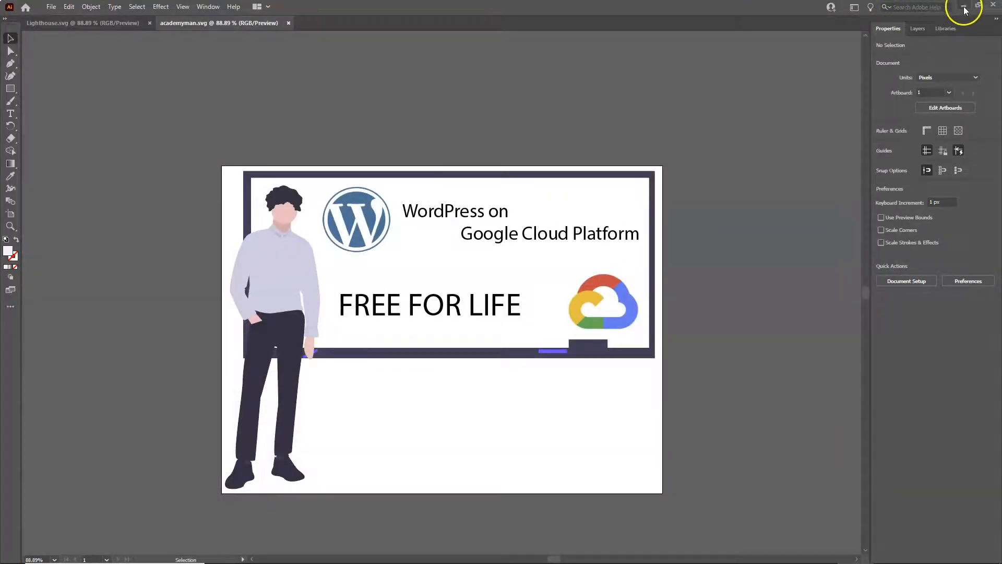
click(962, 8)
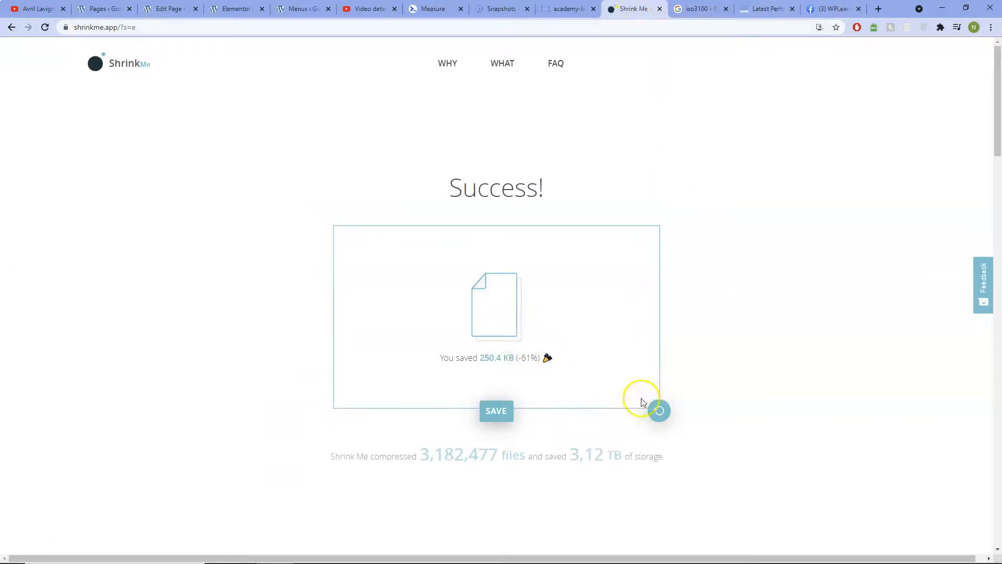
- Reset the Shrink Me compressor to its empty upload area for new images
click(657, 411)
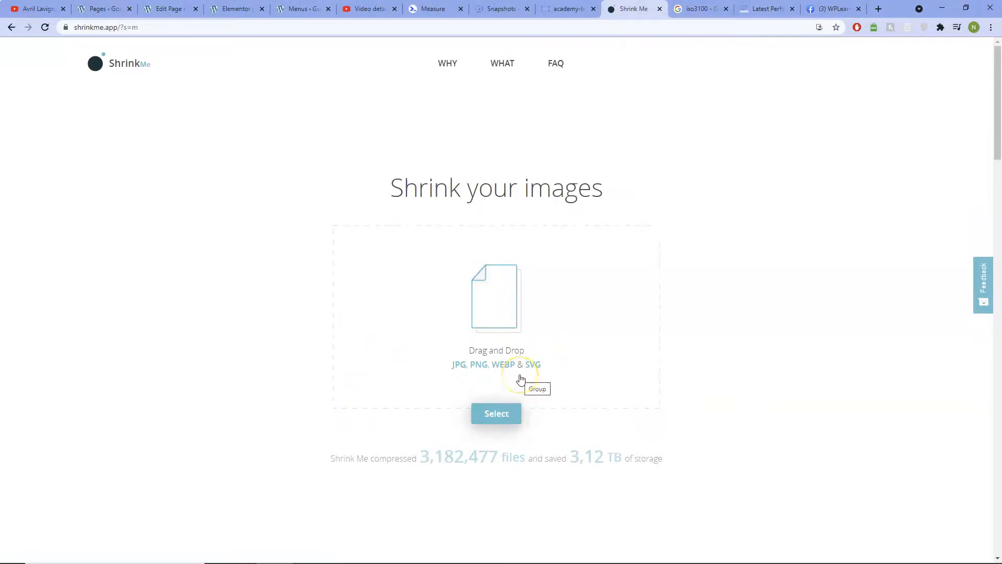
mouse_move(819, 548)
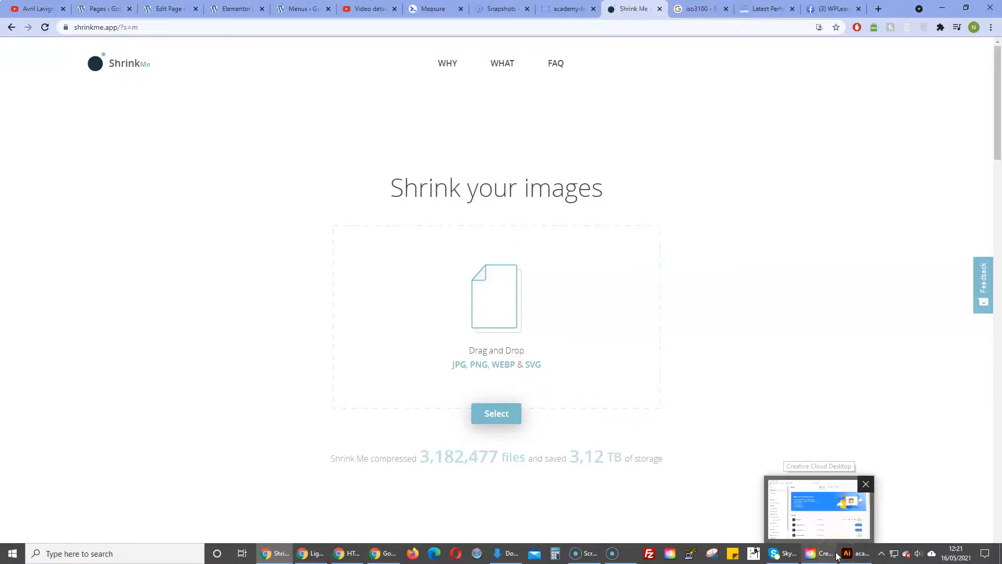
mouse_move(396, 533)
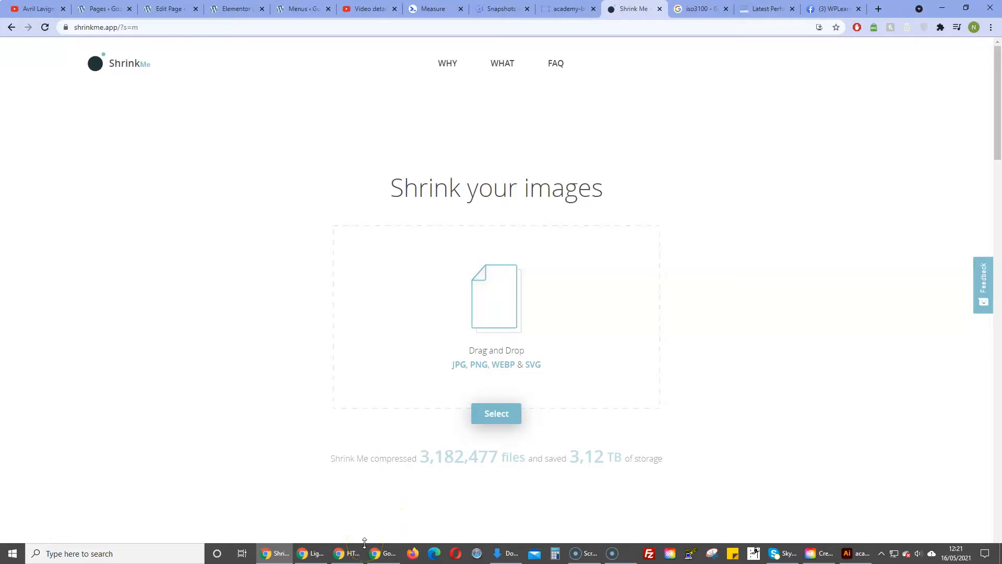
- Return to the googleacademy.uk page in the WordPress editor and review the reloaded content from start to end
click(153, 5)
scroll(414, 274, down, 5)
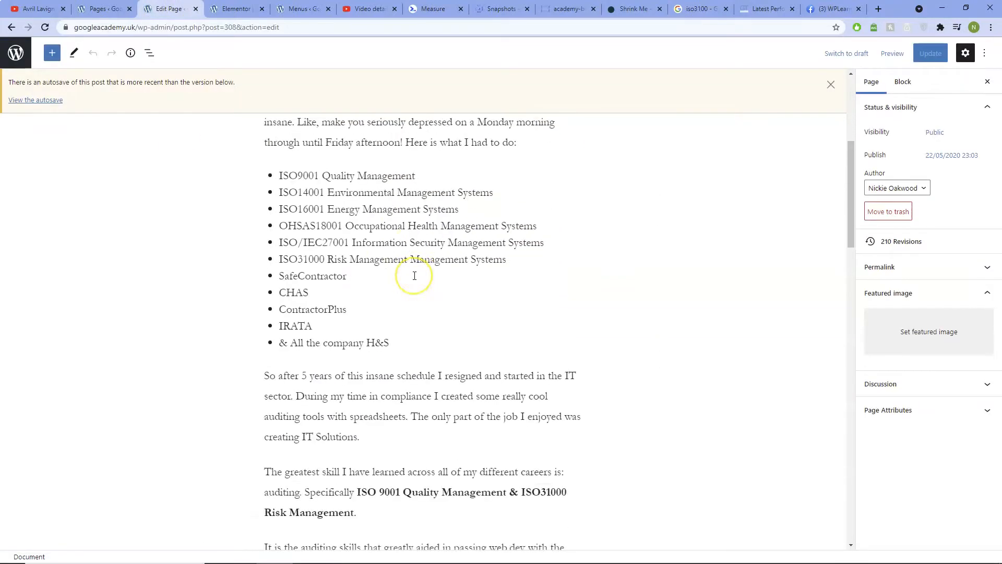
scroll(415, 275, down, 15)
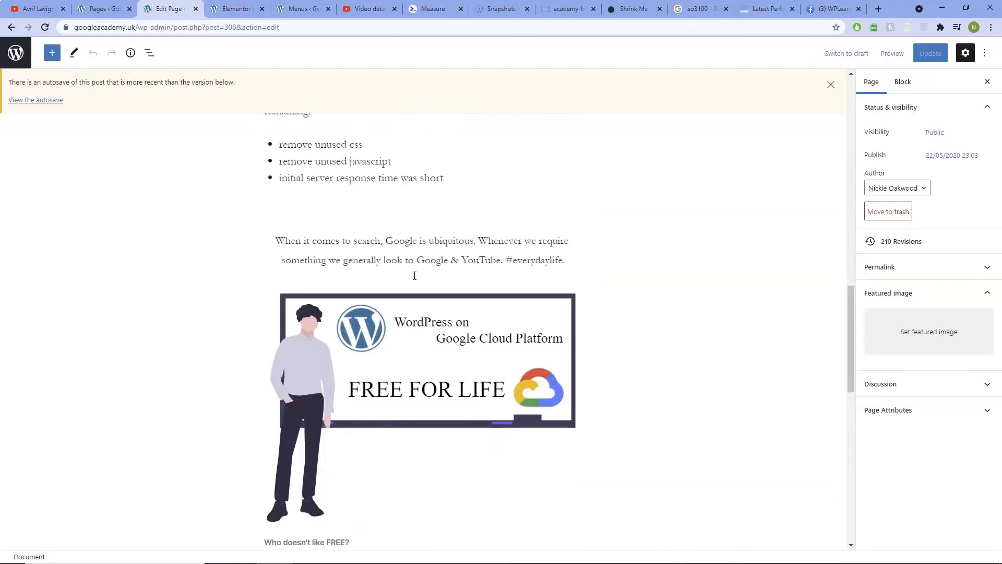
scroll(414, 276, down, 13)
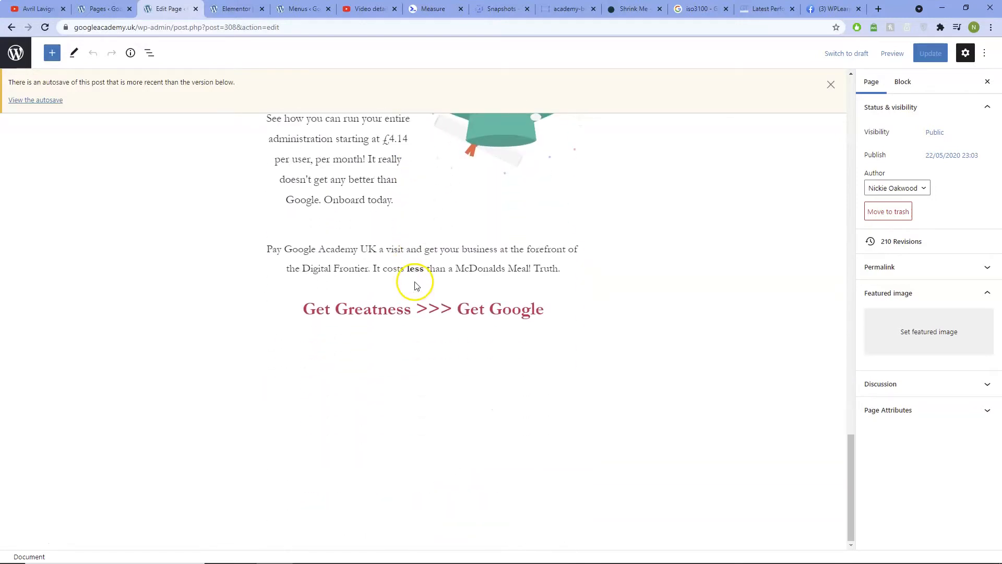
scroll(416, 286, up, 20)
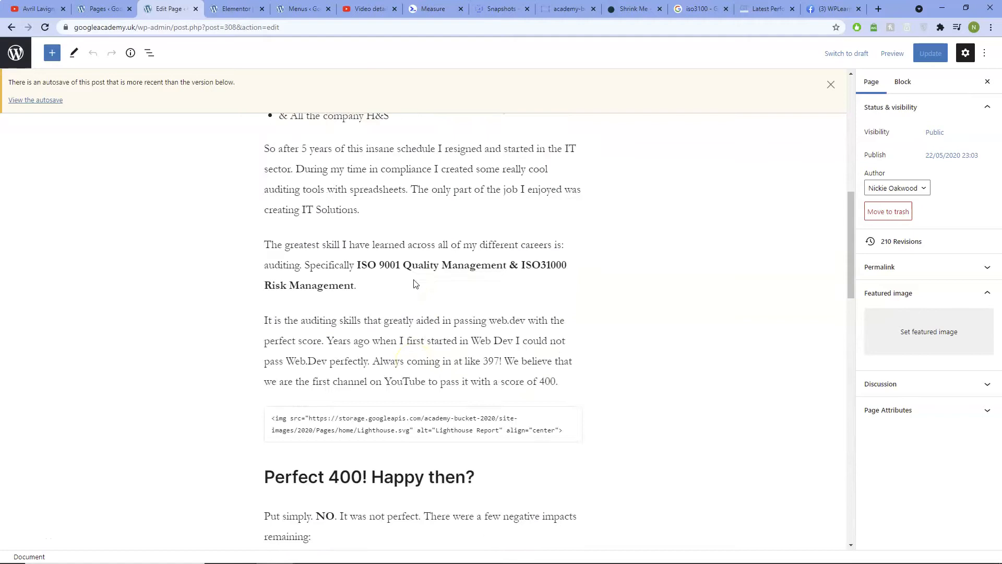
scroll(416, 284, up, 1)
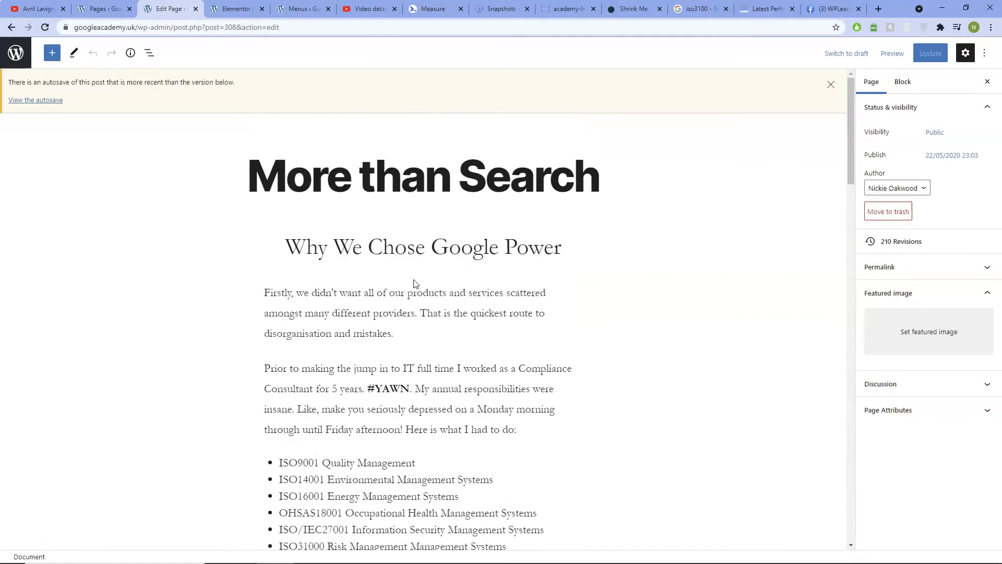